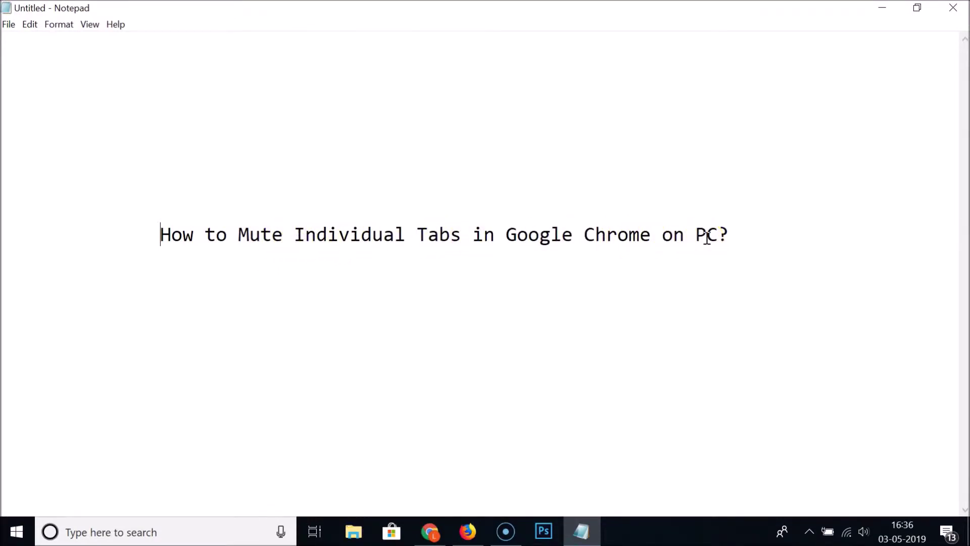
- Launch Chrome and load the pasted YouTube URL for the Opera dark-theme video
left_click(431, 533)
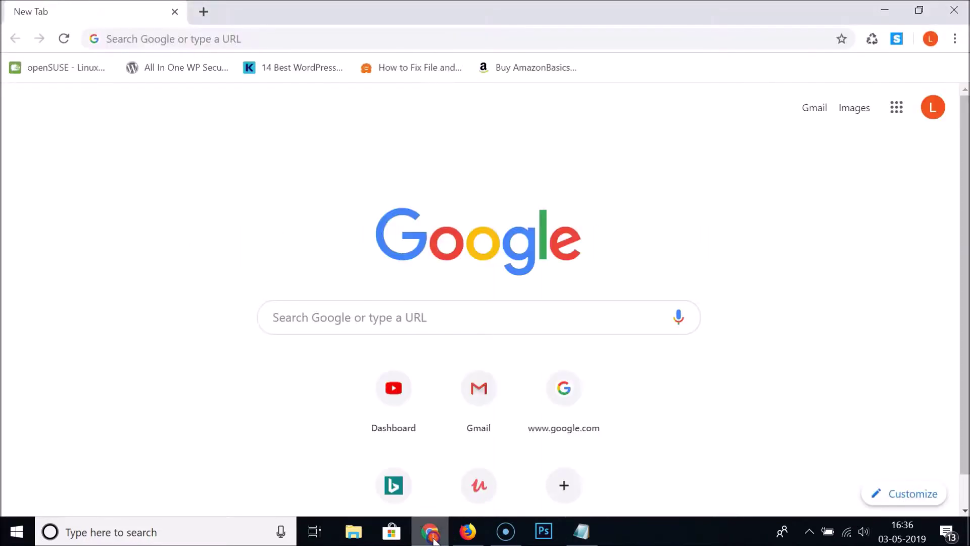
left_click(233, 40)
type("https://www.youtube.com/watch?v=vO2jNPwE_g0")
key("Return")
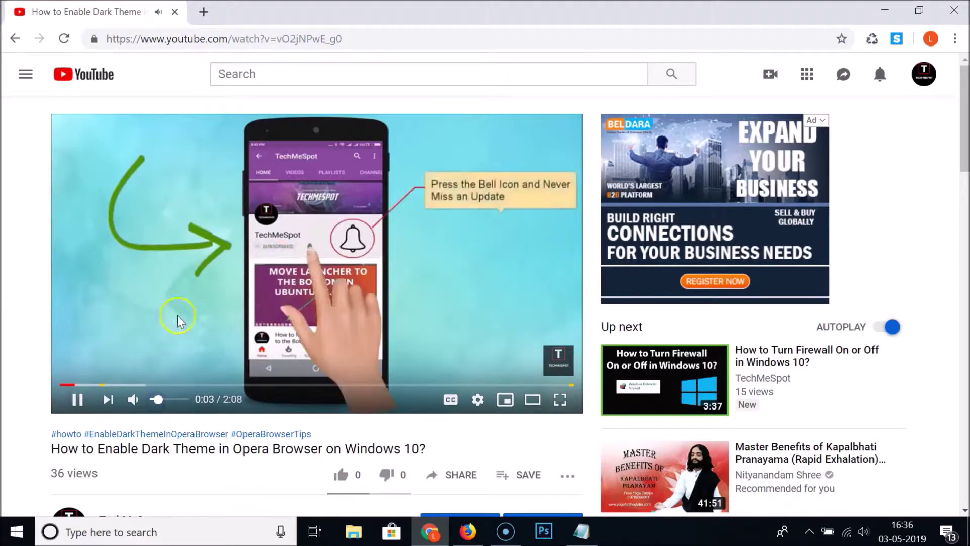
- Pause the video at 0:04, then view and dismiss the tab's options menu
left_click(211, 258)
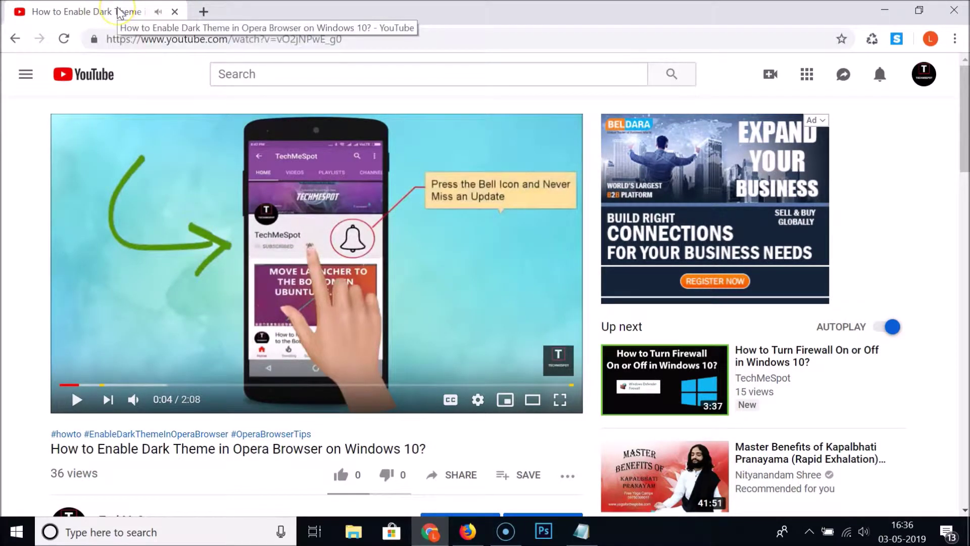
right_click(119, 11)
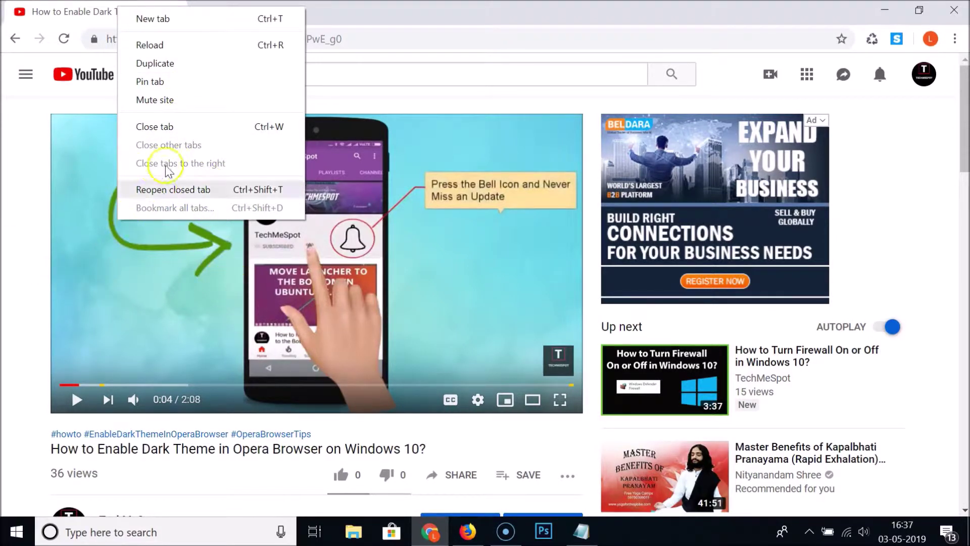
left_click(26, 272)
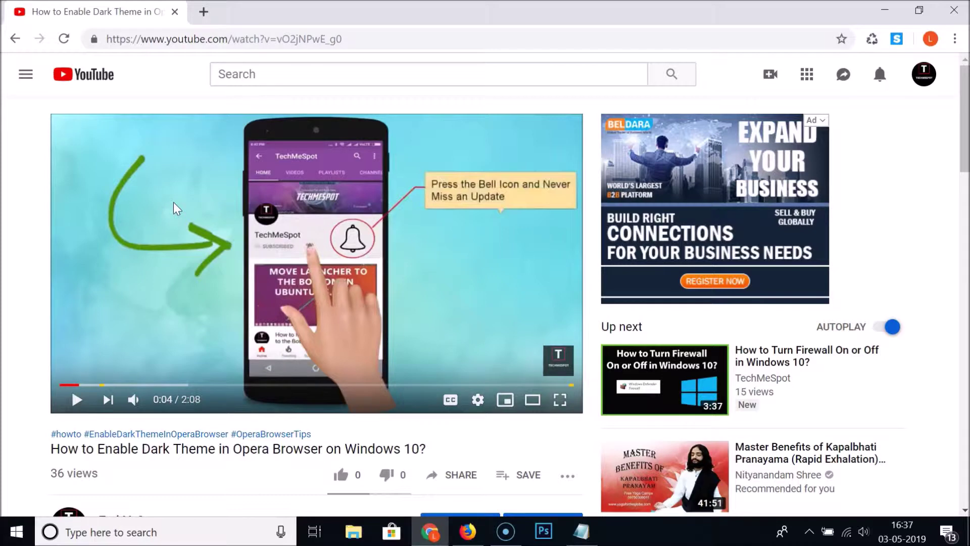
- Resume the dark-theme video and mute its site from the tab menu
left_click(166, 277)
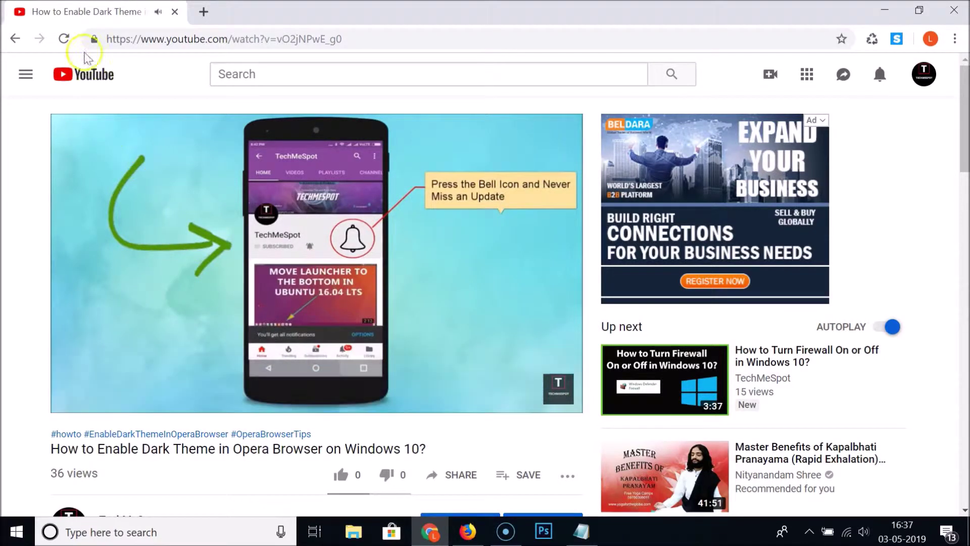
right_click(84, 13)
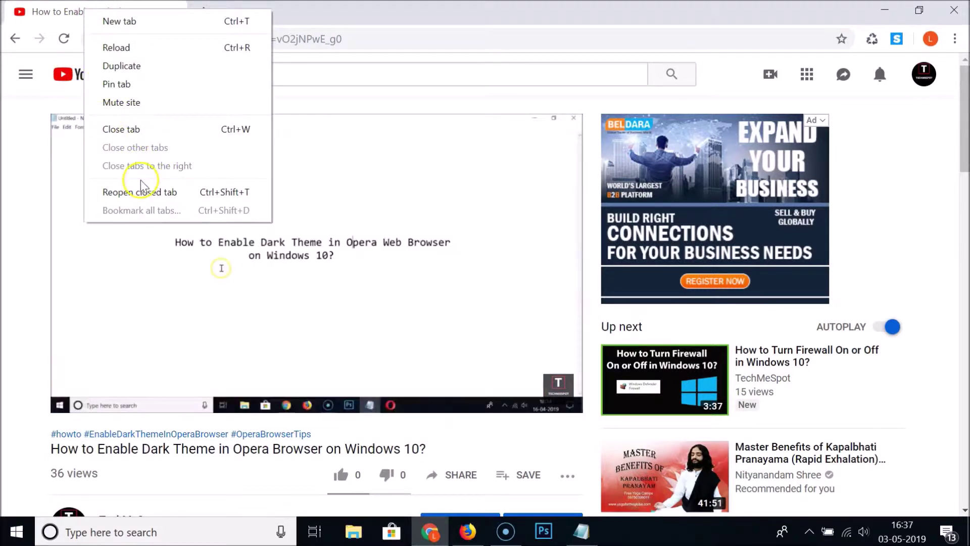
left_click(132, 104)
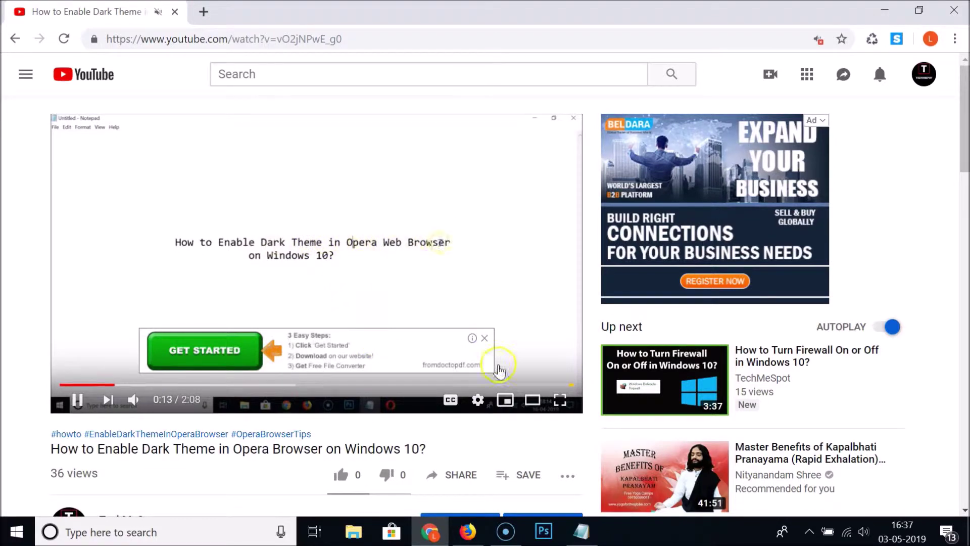
- Open the Up next Firewall video in a new tab and raise its volume slightly
right_click(651, 373)
key("Escape")
middle_click(665, 380)
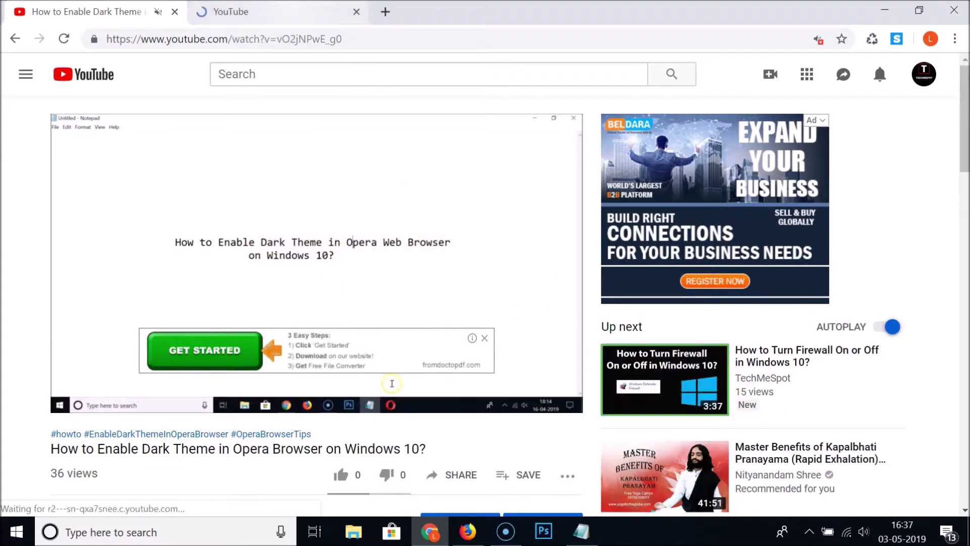
key("ctrl+Tab")
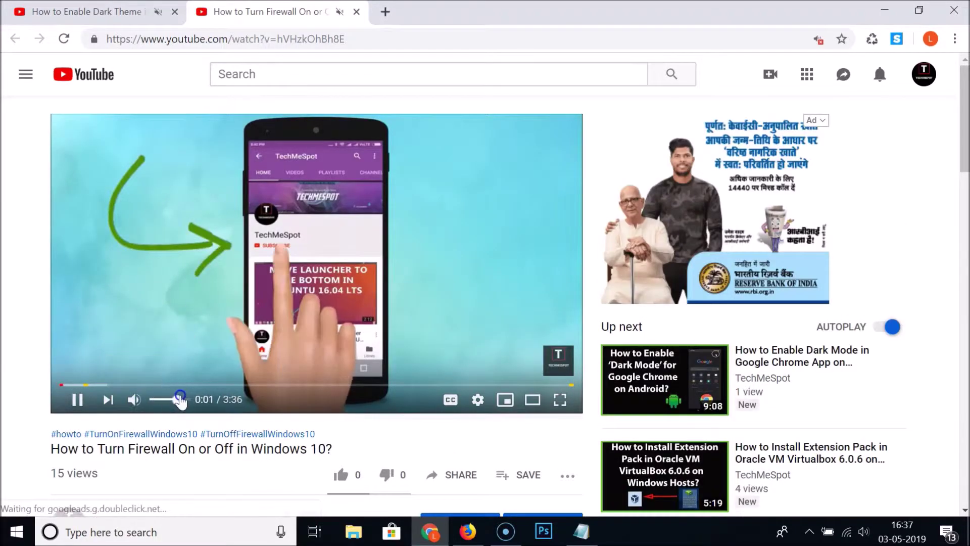
left_click_drag(180, 401, 185, 399)
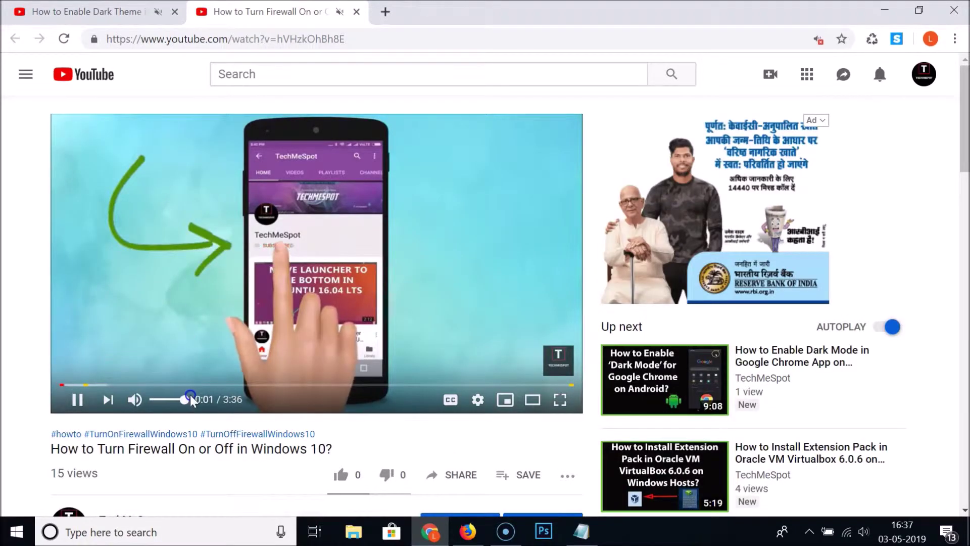
- Compare the two tabs, close the Firewall tab, pause the dark-theme video, and open a blank tab
left_click(142, 7)
left_click(310, 11)
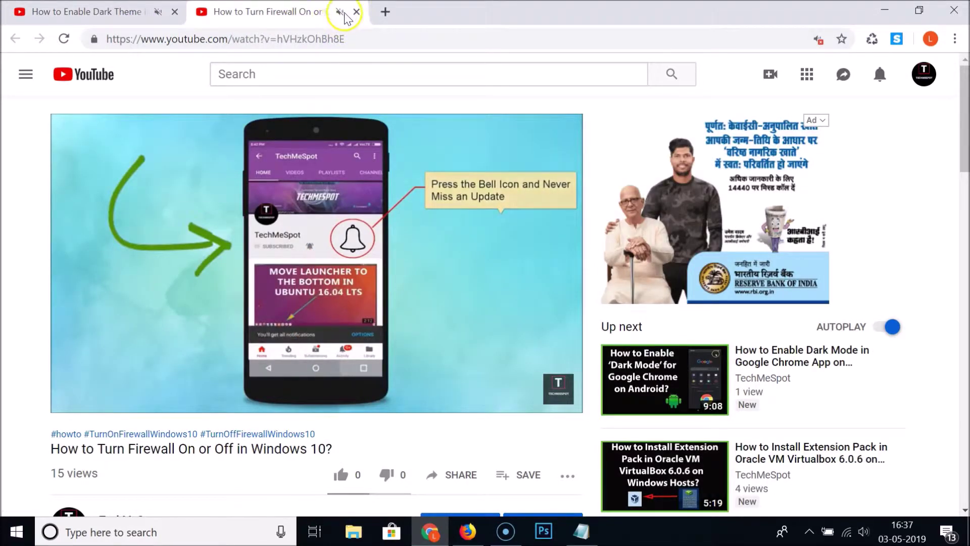
left_click(143, 8)
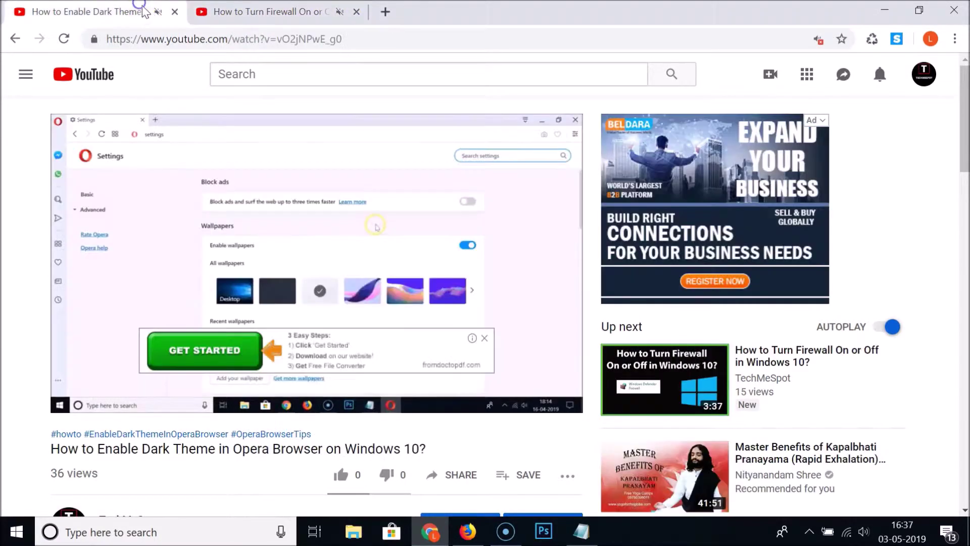
left_click(306, 9)
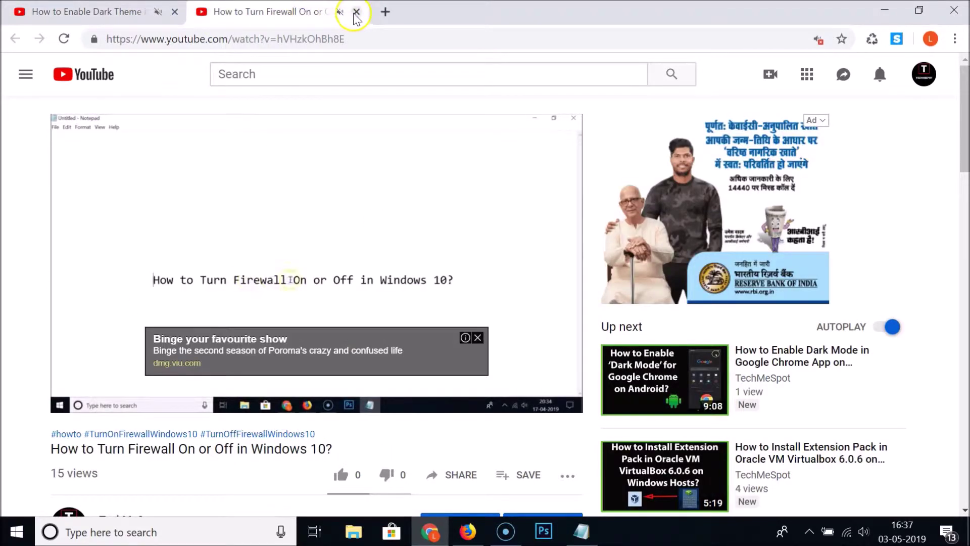
left_click(356, 11)
left_click(212, 174)
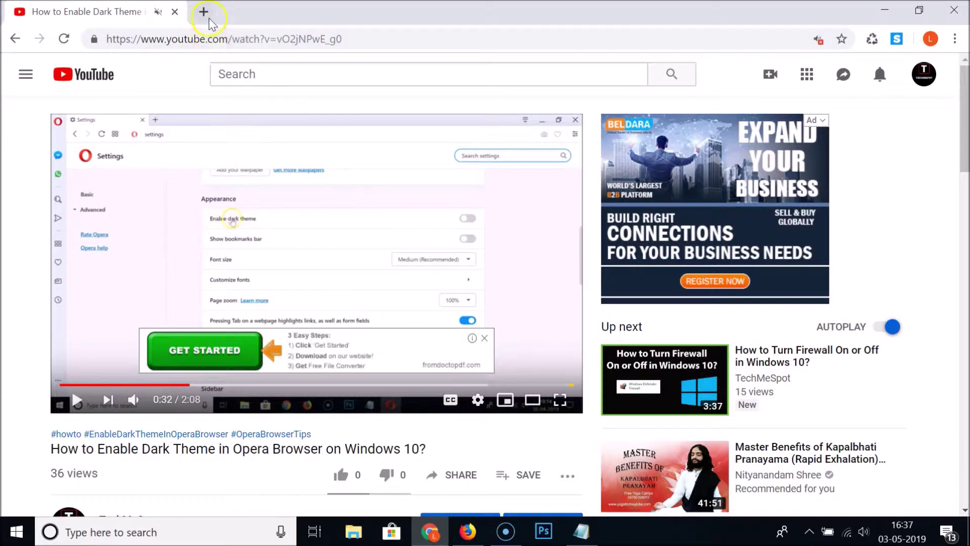
left_click(205, 12)
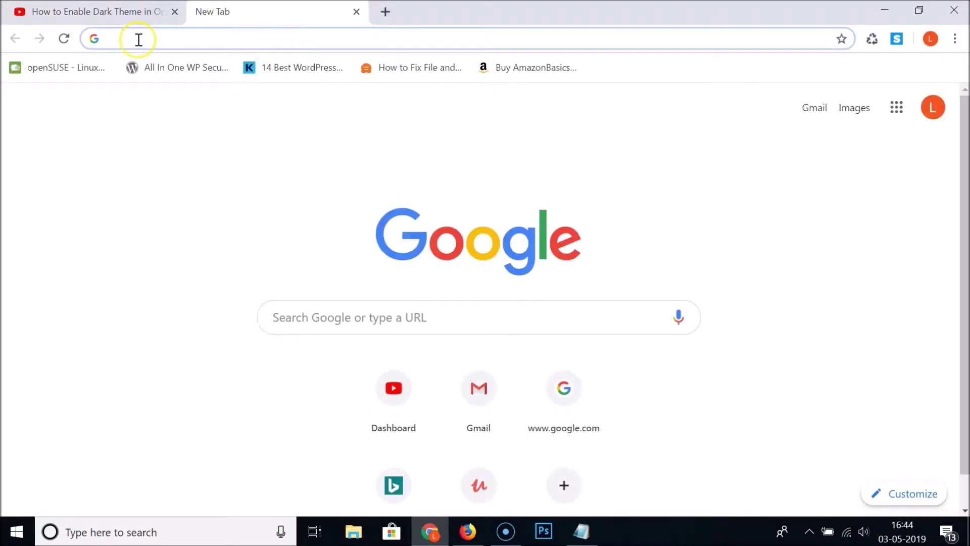
- Go to google.com and search for 'chrome webstore'
type("google.com")
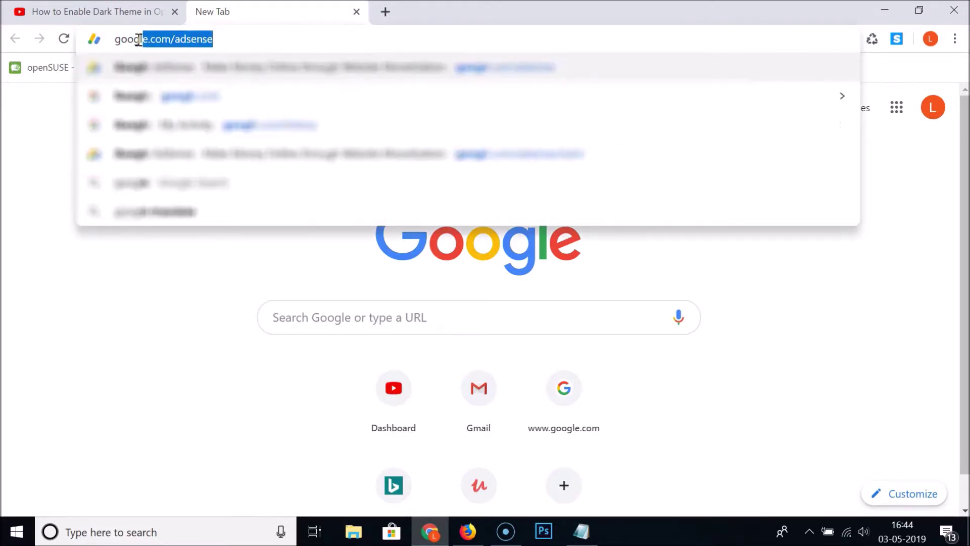
key("Return")
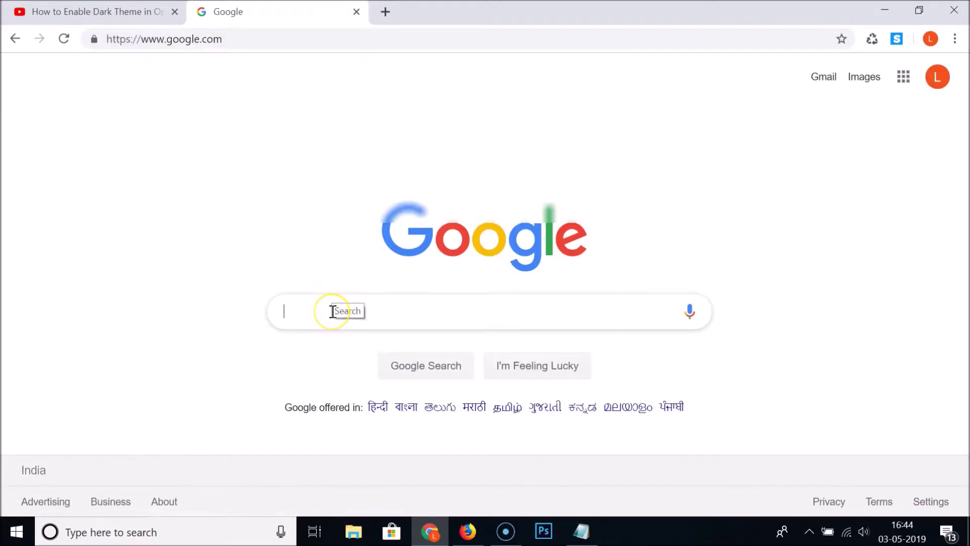
type("chrome webstore")
key("Return")
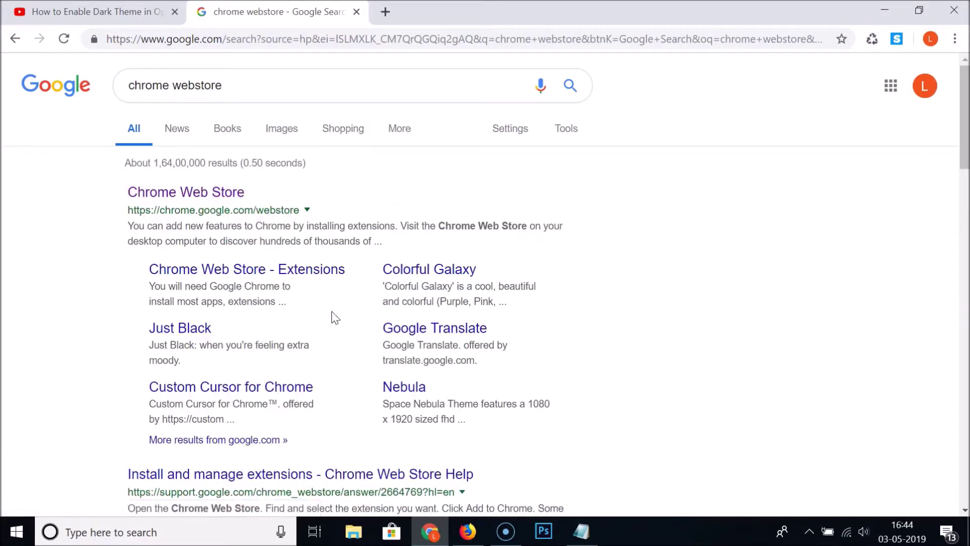
- Open the Chrome Web Store result and search the store for 'mute tab'
left_click(208, 202)
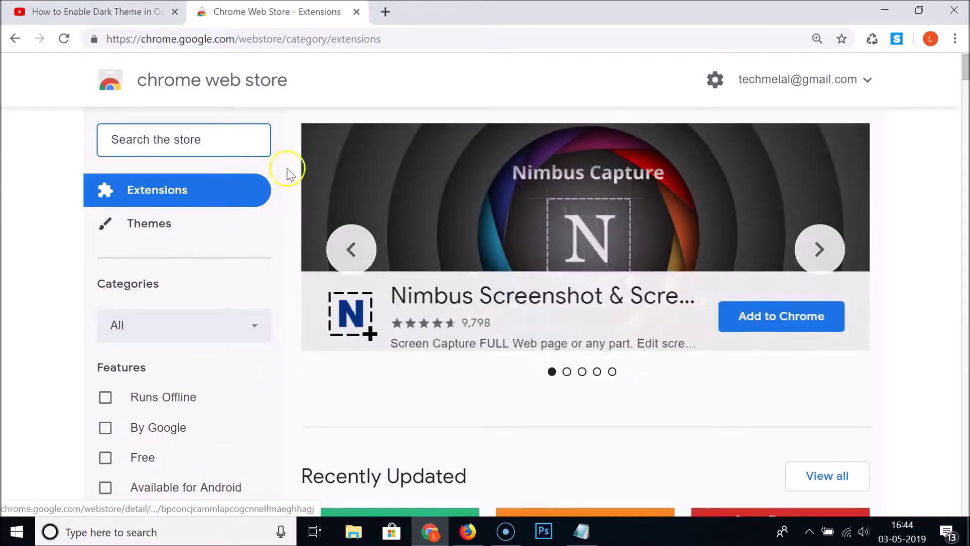
left_click(173, 137)
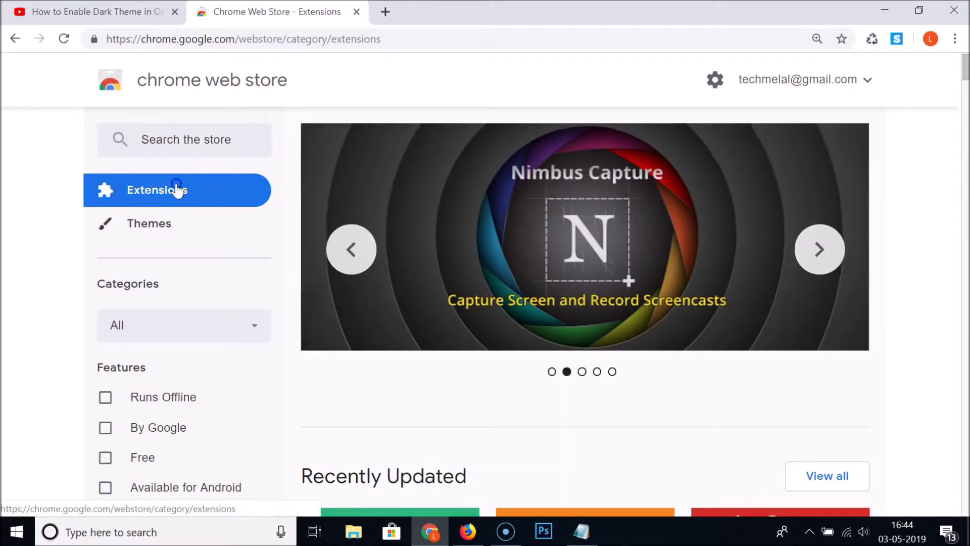
left_click(151, 189)
left_click(162, 150)
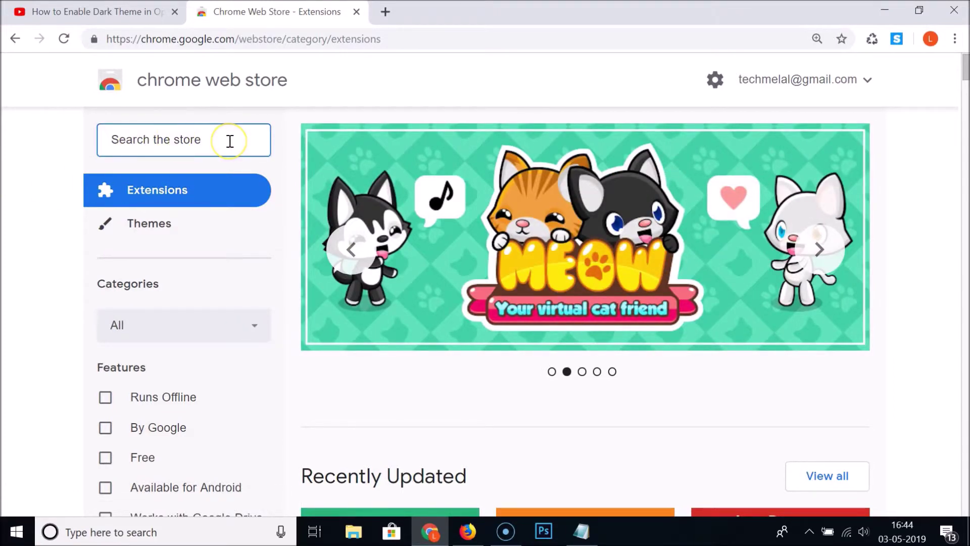
type("mute tab")
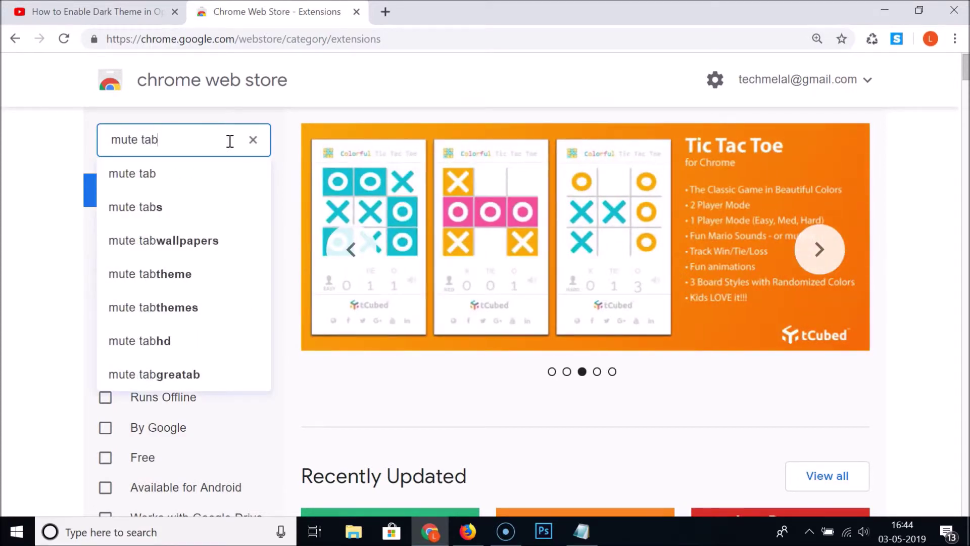
left_click(167, 176)
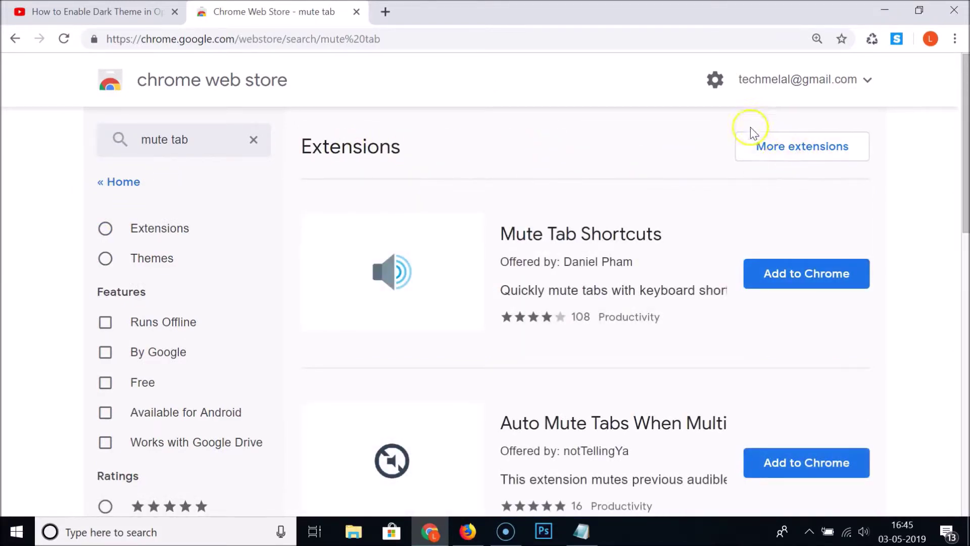
- Filter the 'mute tab' results to Extensions and scroll to the Mute Tab extension card
left_click(813, 152)
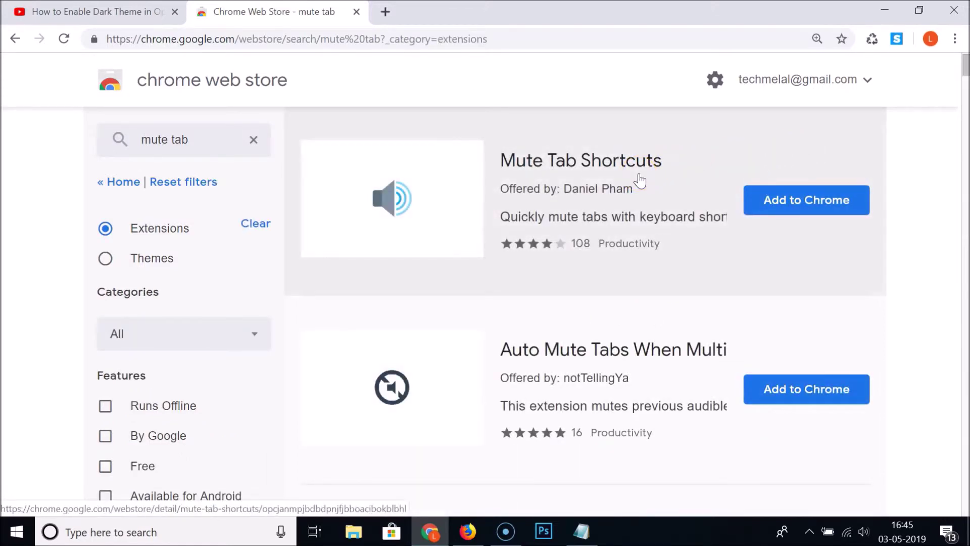
scroll(640, 180, "down", 3)
scroll(640, 180, "down", 3)
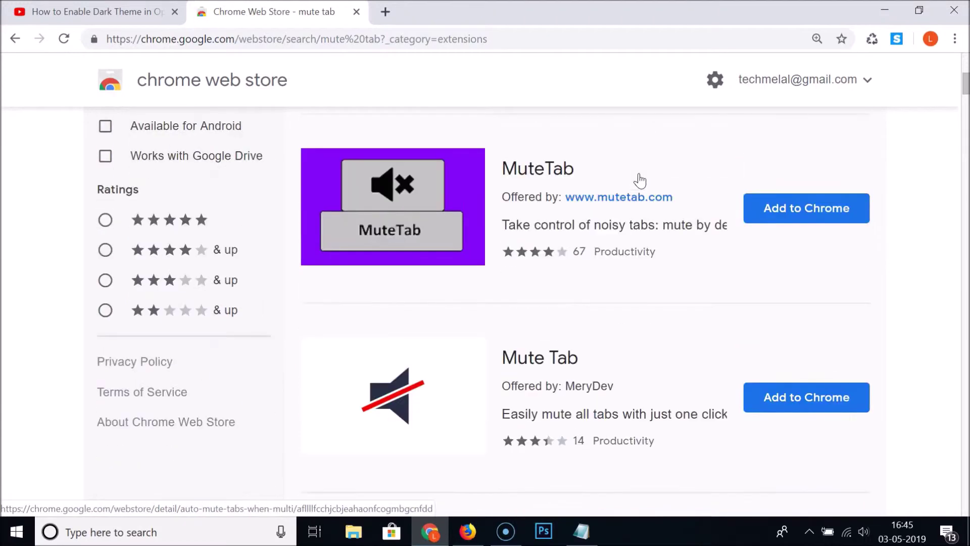
scroll(640, 181, "up", 5)
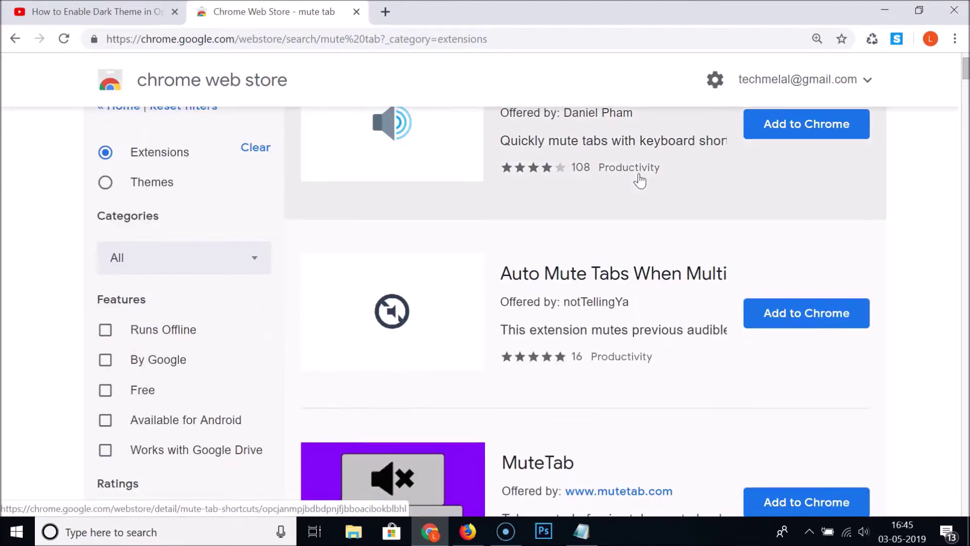
scroll(641, 180, "down", 10)
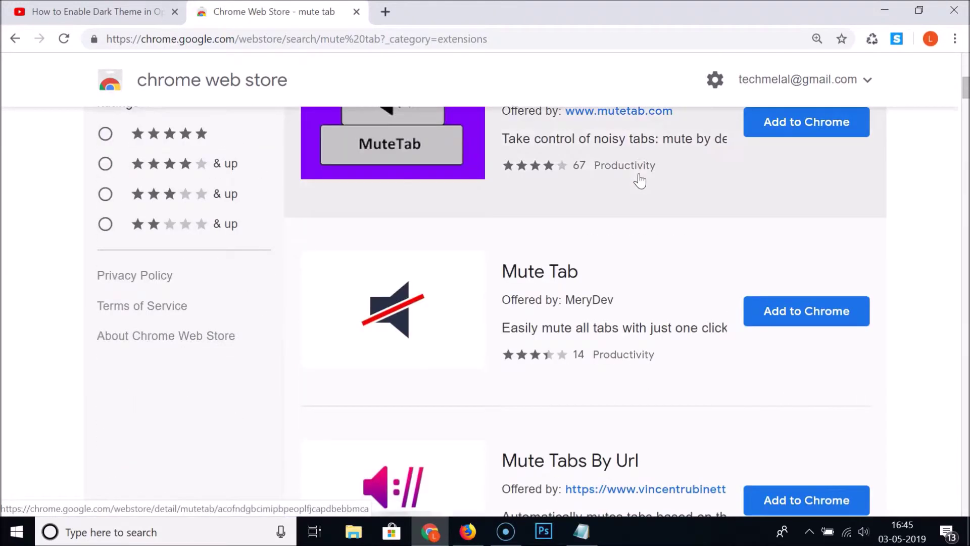
scroll(639, 180, "down", 6)
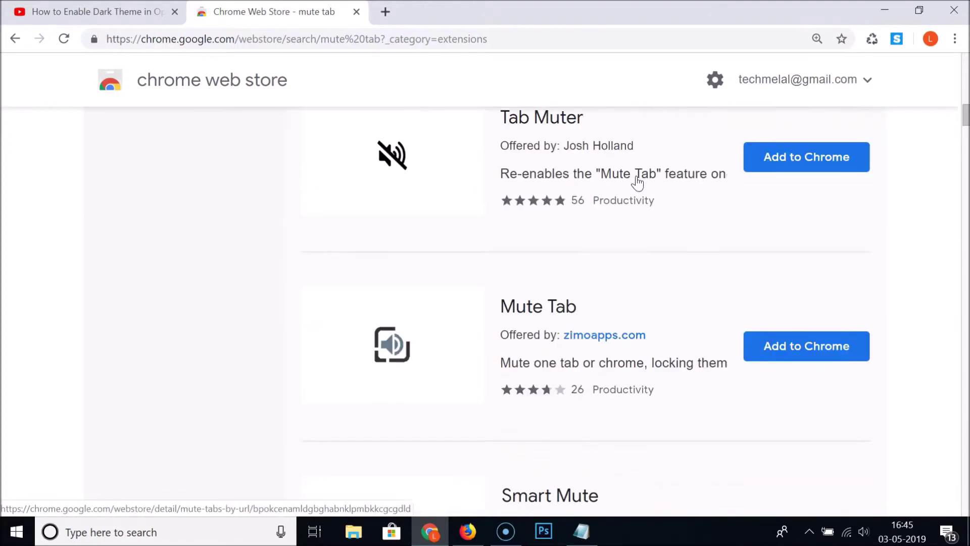
scroll(640, 182, "down", 5)
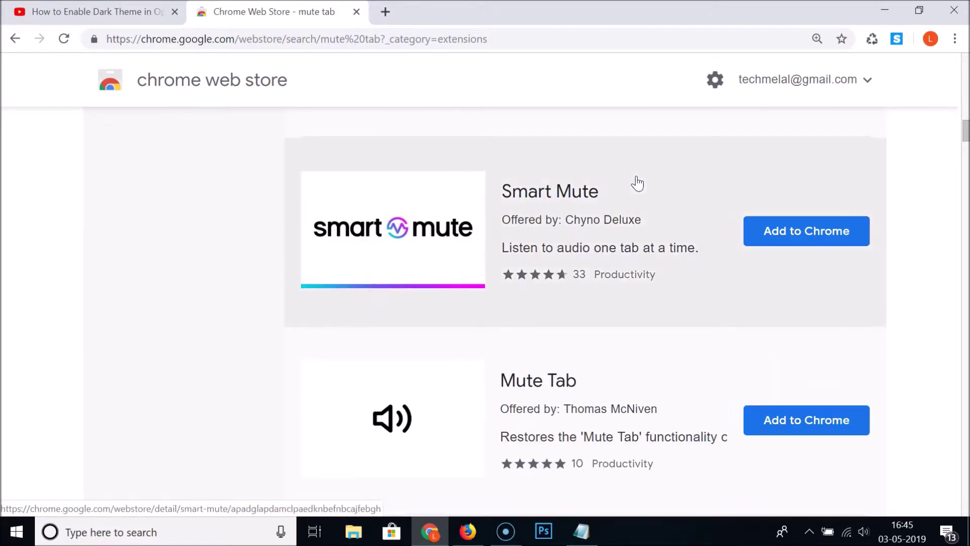
scroll(638, 183, "down", 1)
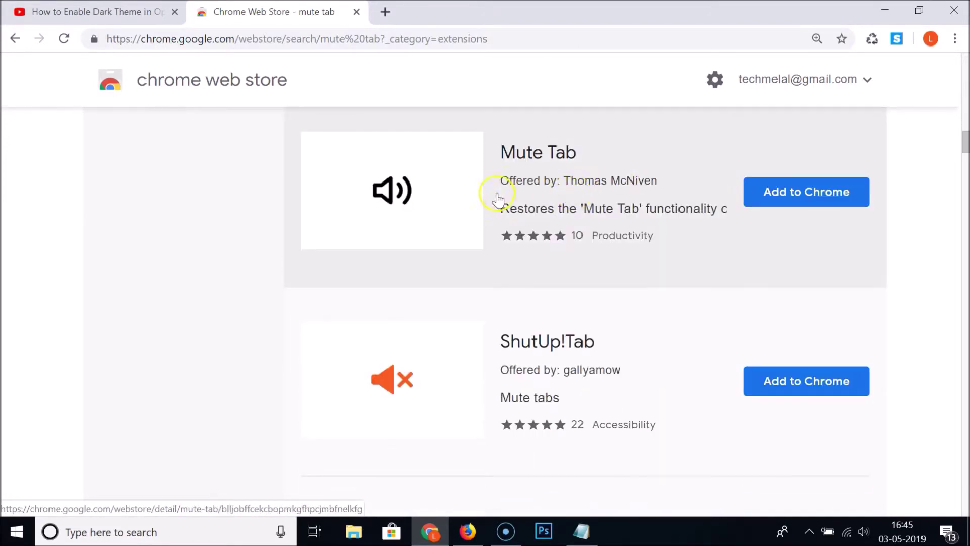
scroll(571, 206, "up", 1)
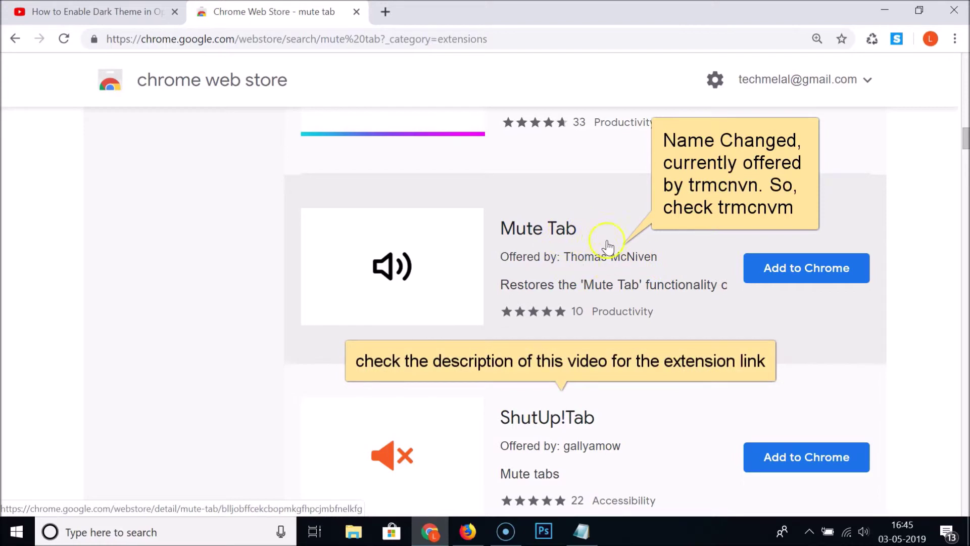
- Install the Mute Tab extension with Add to Chrome and confirm Add extension
left_click(567, 229)
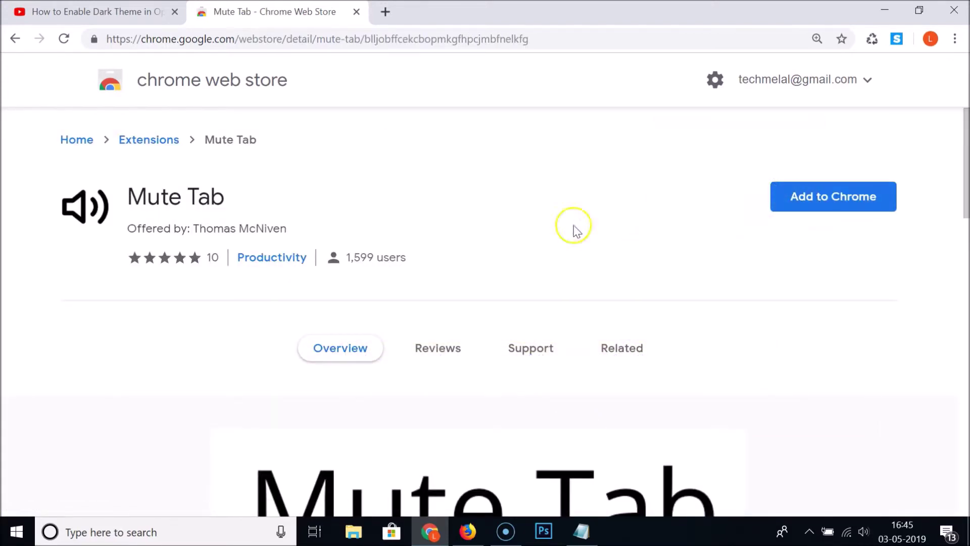
left_click(852, 200)
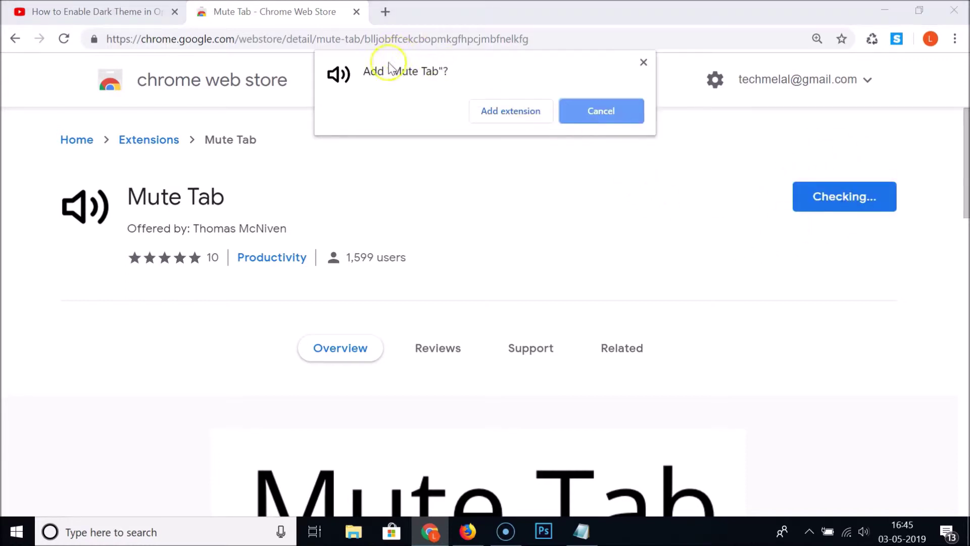
left_click(504, 112)
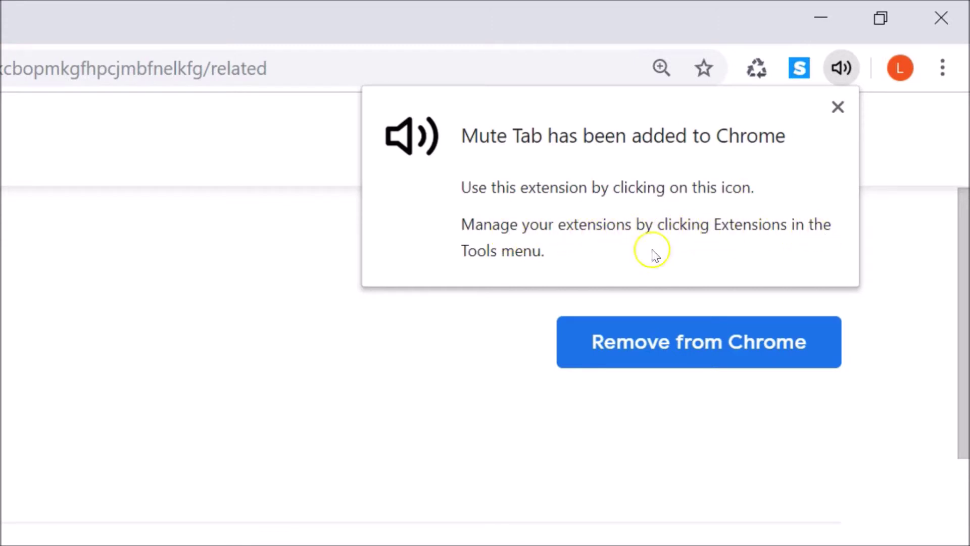
left_click(253, 274)
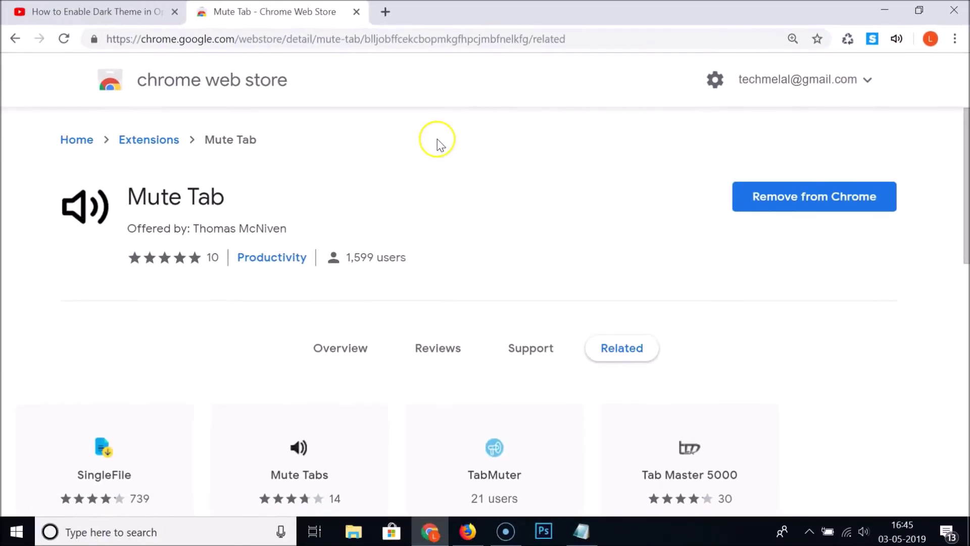
key("ctrl+1")
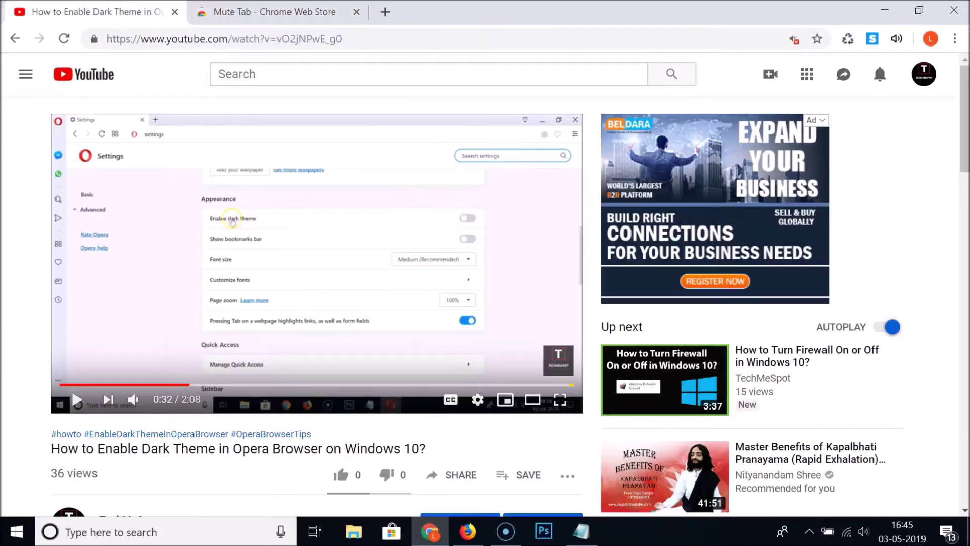
- Reload the YouTube page, unmute the site, and lower the video's volume
left_click(64, 44)
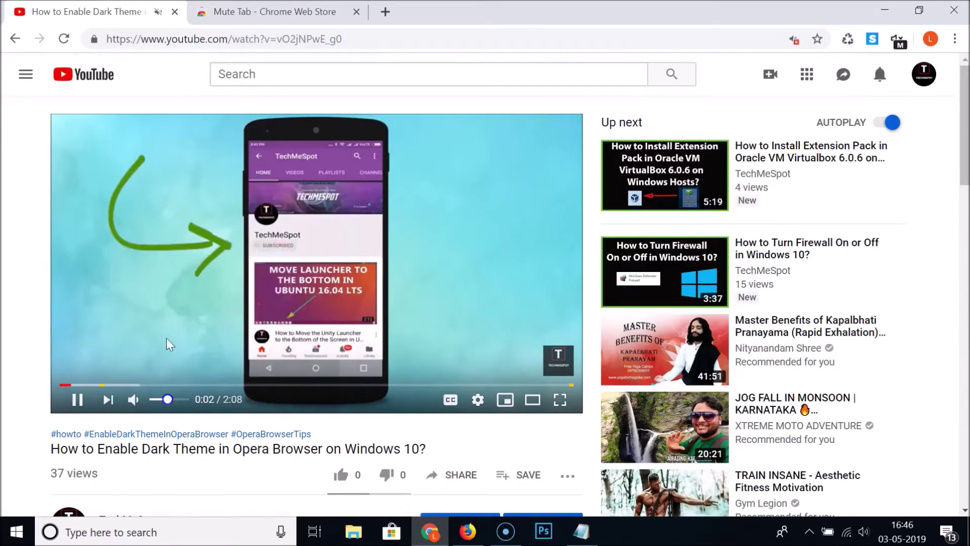
right_click(106, 20)
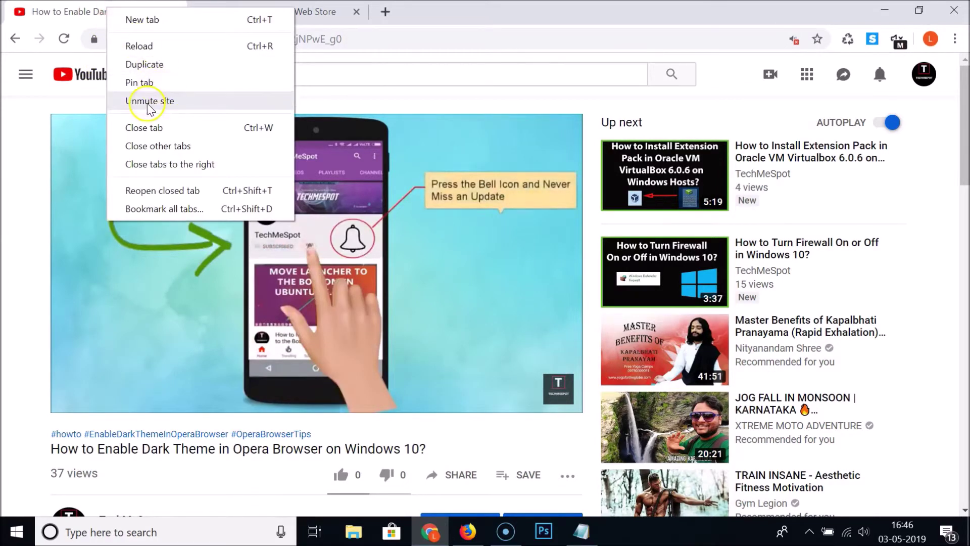
left_click(147, 114)
left_click(156, 400)
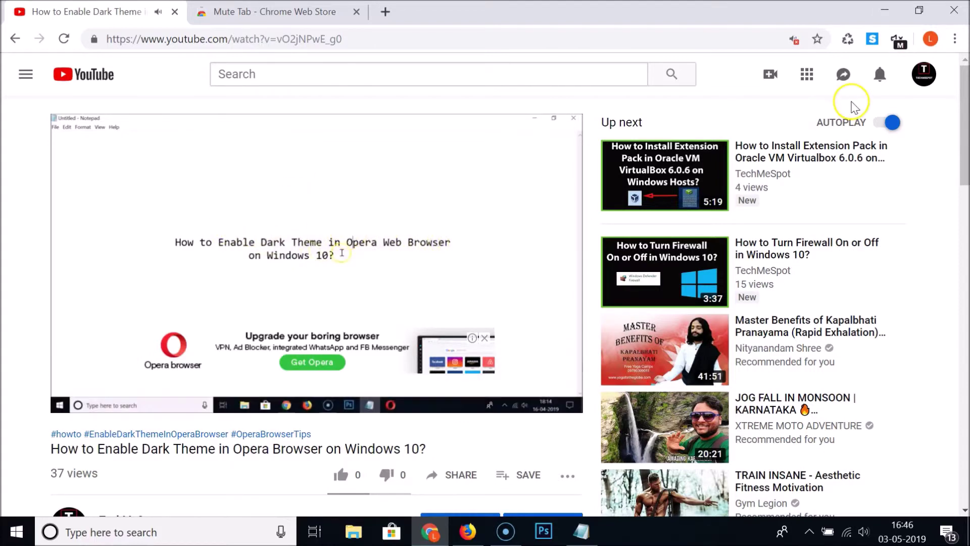
- Mute the dark-theme video tab using the Mute Tab toolbar icon
left_click(898, 40)
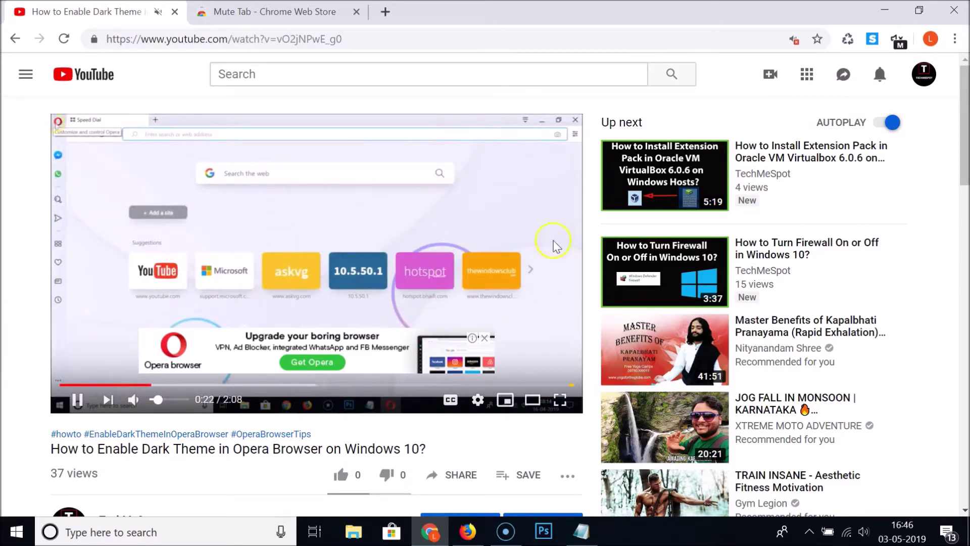
mouse_move(647, 175)
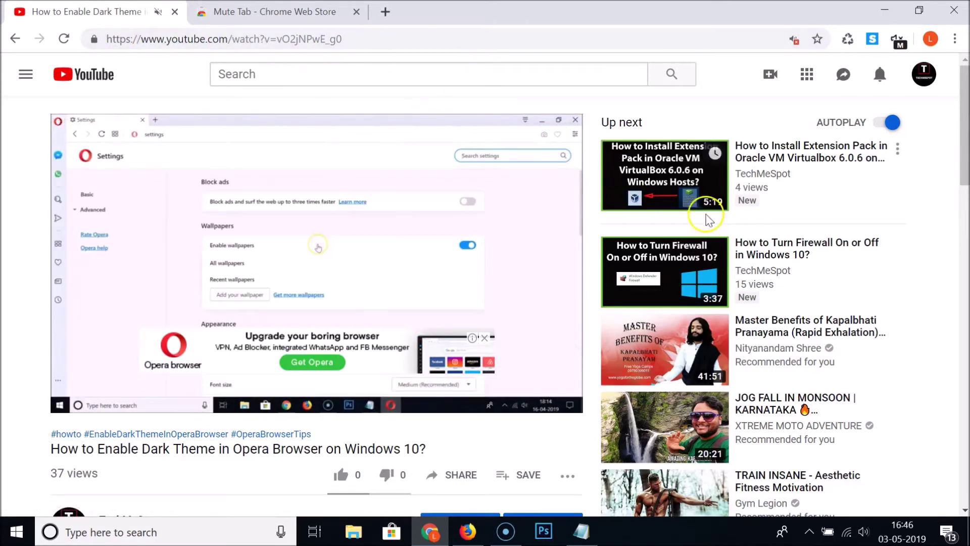
right_click(657, 146)
- Open the VirtualBox extension pack Up next video in a new tab, pause it, and return to the muted tab
left_click(677, 166)
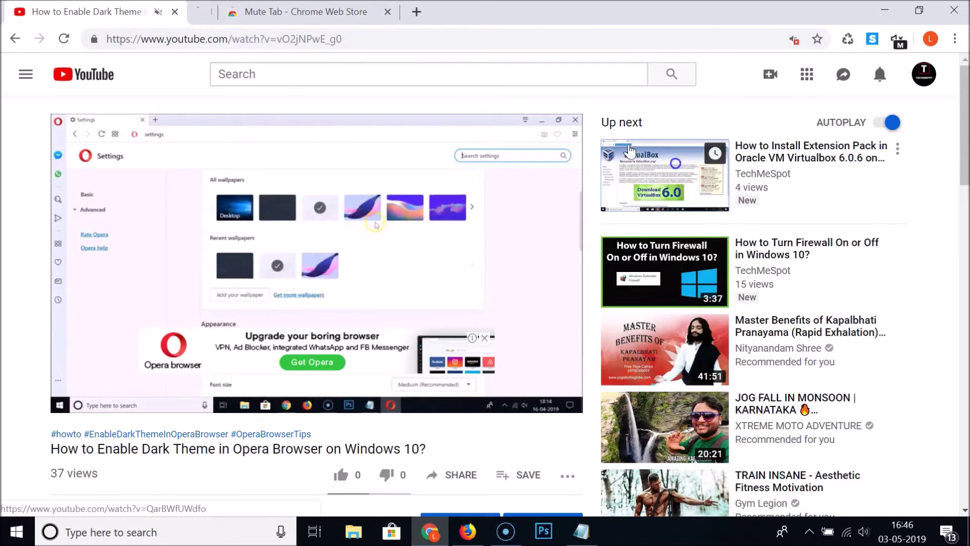
left_click(275, 11)
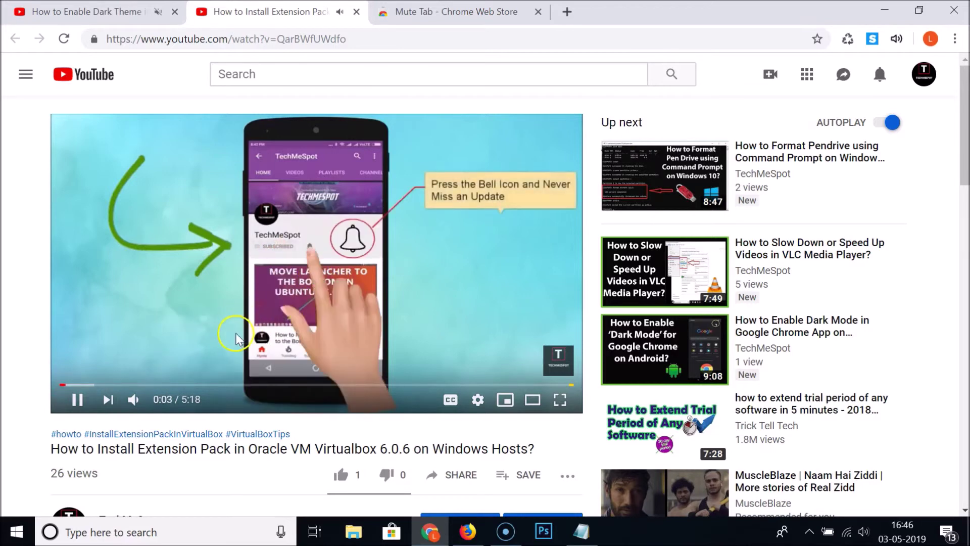
left_click(374, 246)
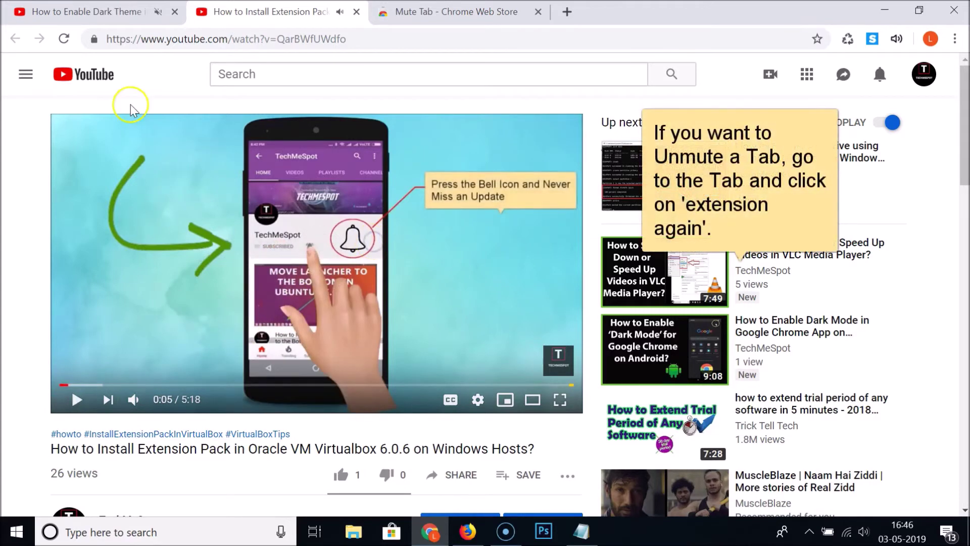
left_click(124, 10)
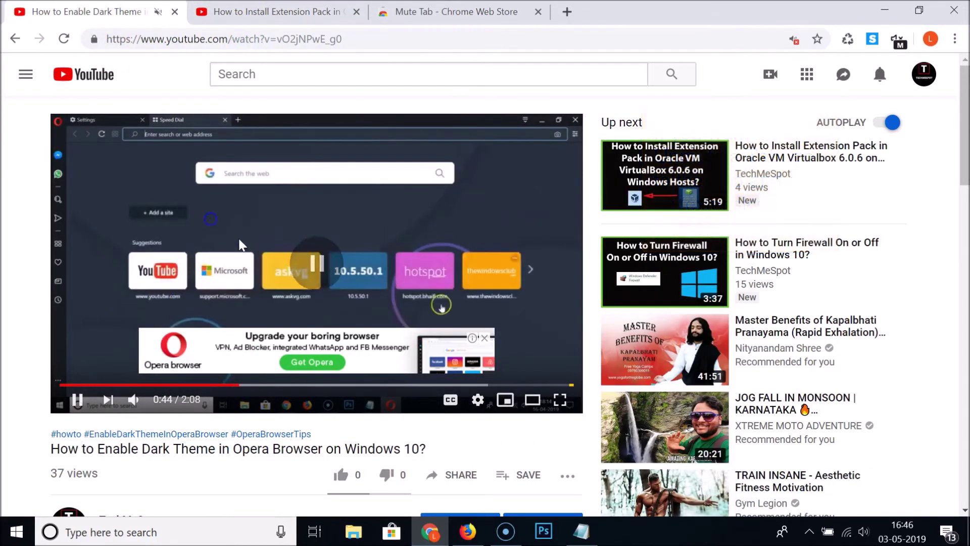
- Bring the 'How to Mute Individual Tabs in Google Chrome on PC?' Notepad note forward
left_click(581, 531)
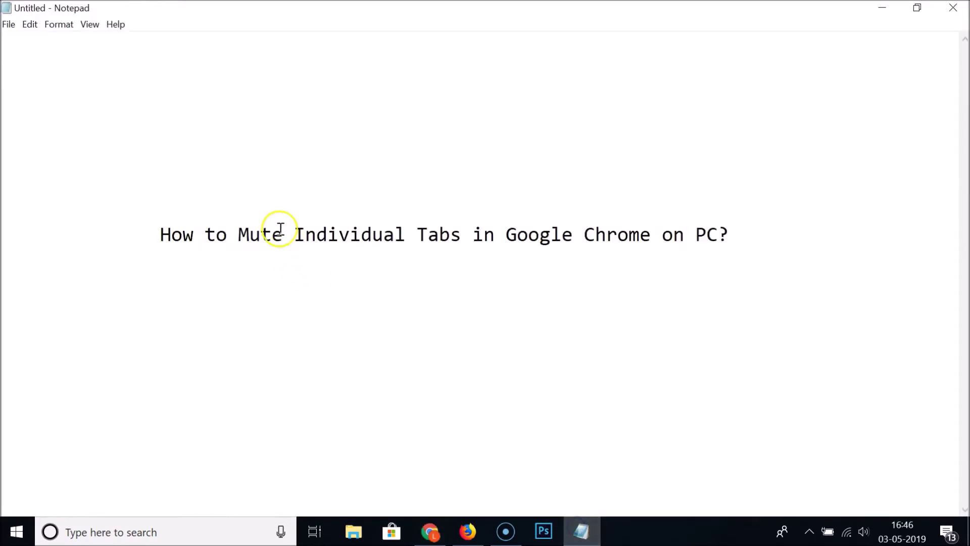